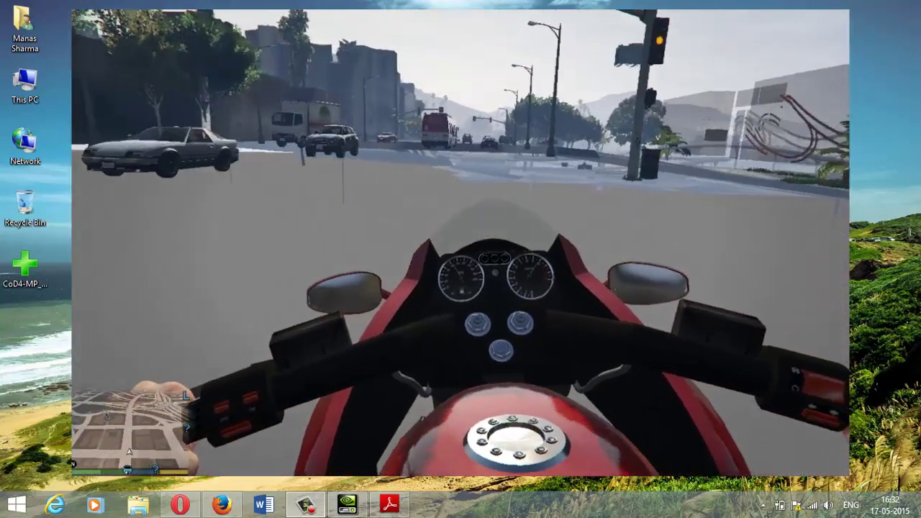
{"action": "key", "text": "alt+Tab"}
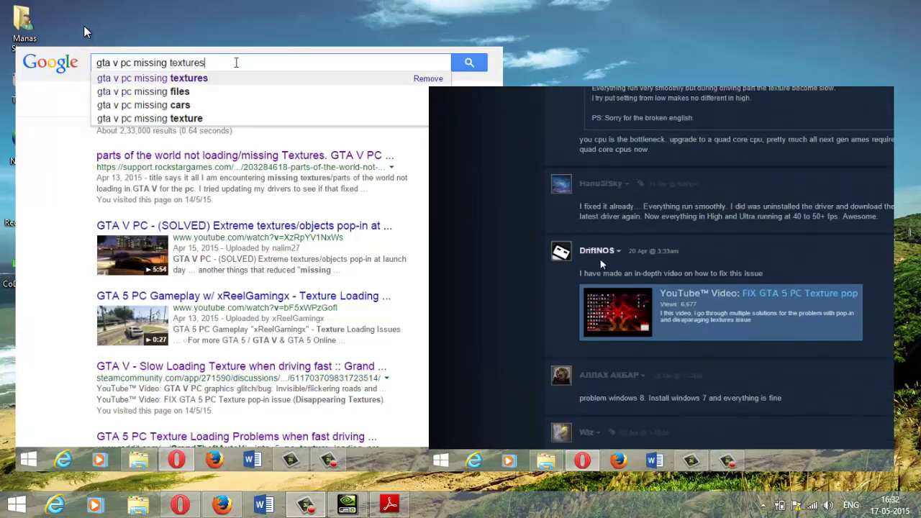
{"action": "left_click_drag", "start_coordinate": [83, 25], "coordinate": [902, 488]}
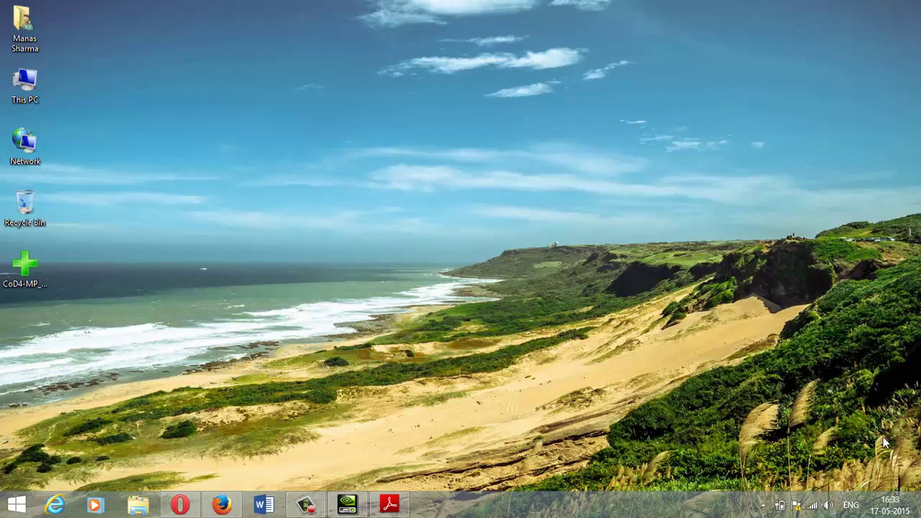
Check the options for Power management mode in the NVIDIA Control Panel's global 3D settings and close the control panel
{"action": "left_click", "coordinate": [763, 505]}
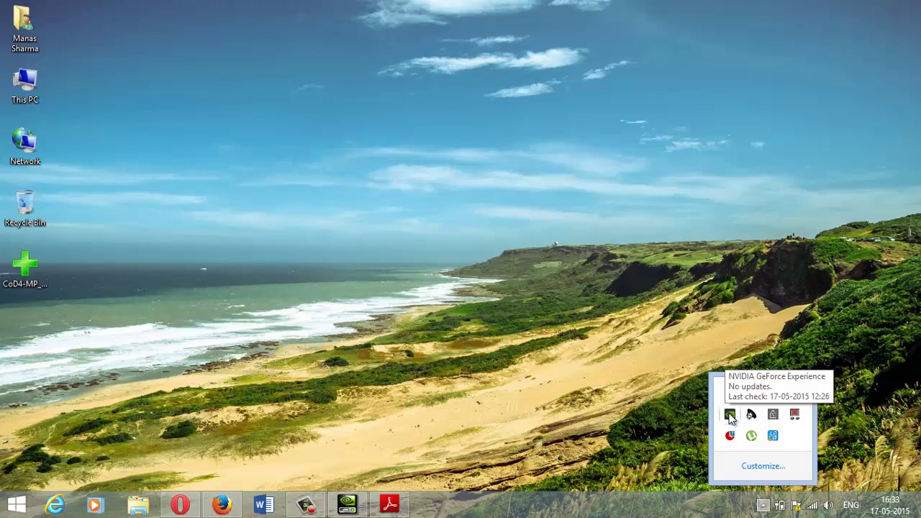
{"action": "right_click", "coordinate": [729, 416]}
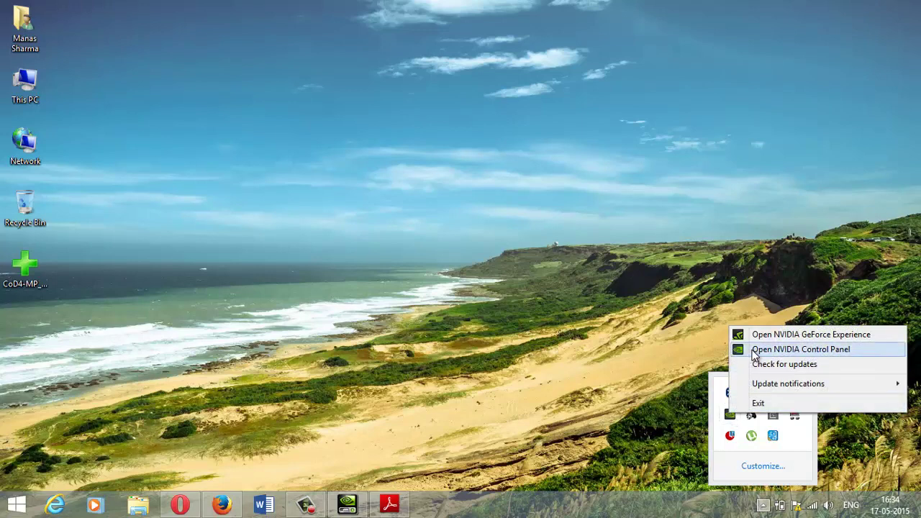
{"action": "left_click", "coordinate": [754, 350]}
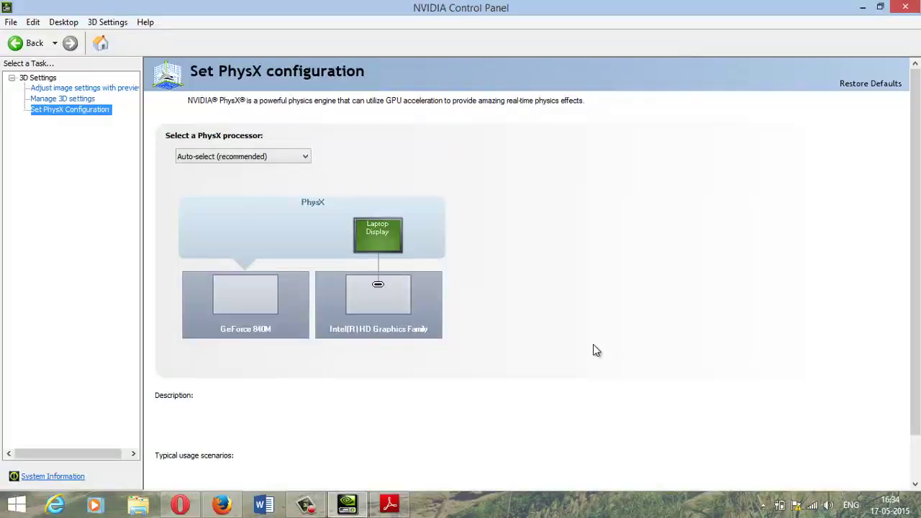
{"action": "left_click", "coordinate": [81, 99]}
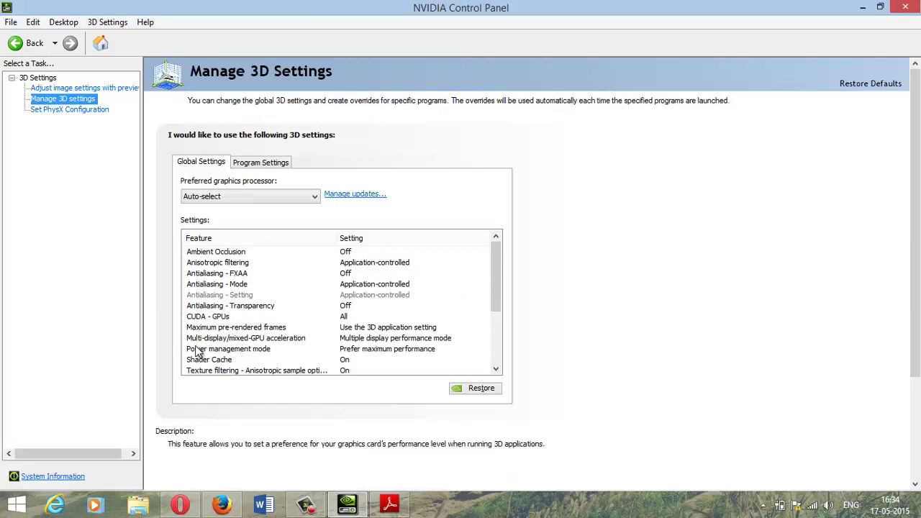
{"action": "left_click", "coordinate": [367, 352]}
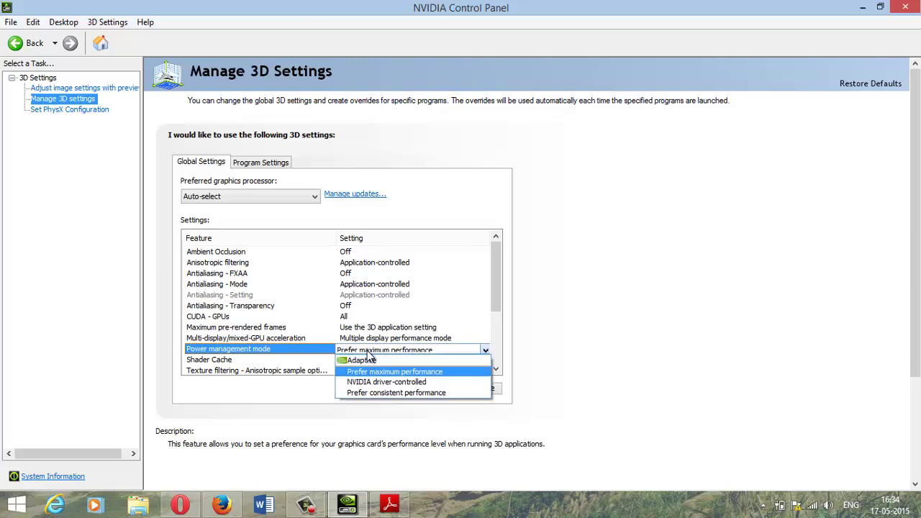
{"action": "left_click", "coordinate": [547, 364]}
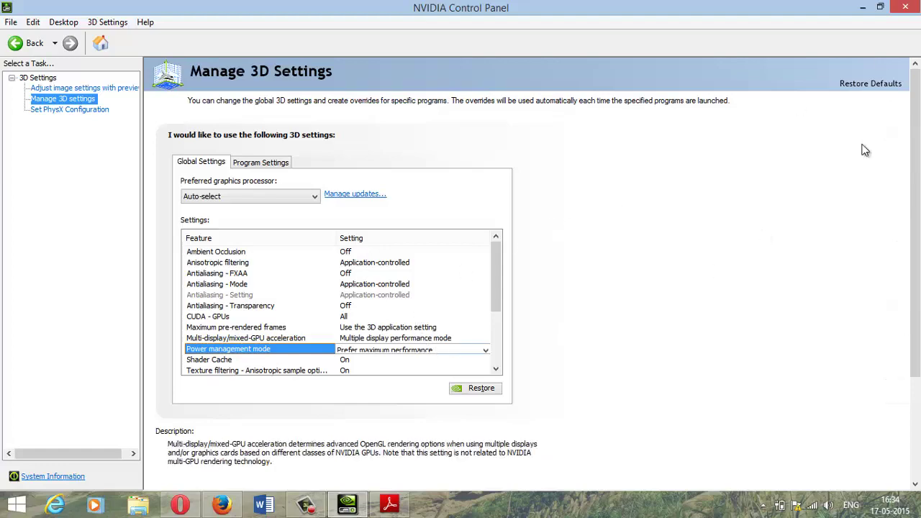
{"action": "left_click", "coordinate": [911, 6]}
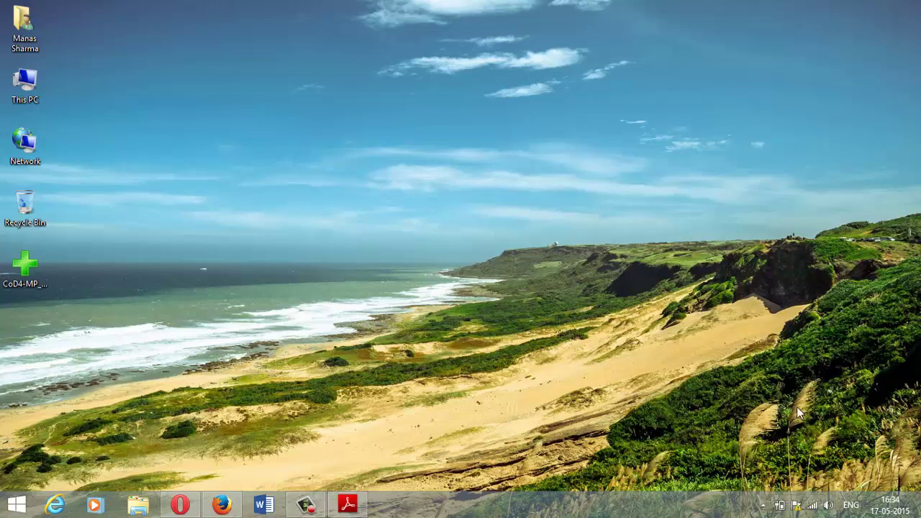
View the Real-Time Scanning settings in McAfee Internet Security and close the program
{"action": "left_click", "coordinate": [764, 505]}
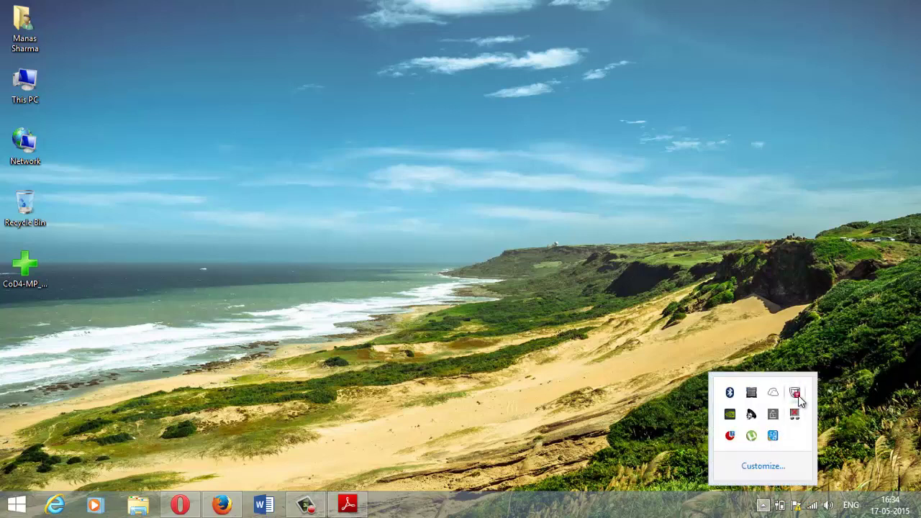
{"action": "right_click", "coordinate": [796, 394]}
{"action": "left_click", "coordinate": [784, 281]}
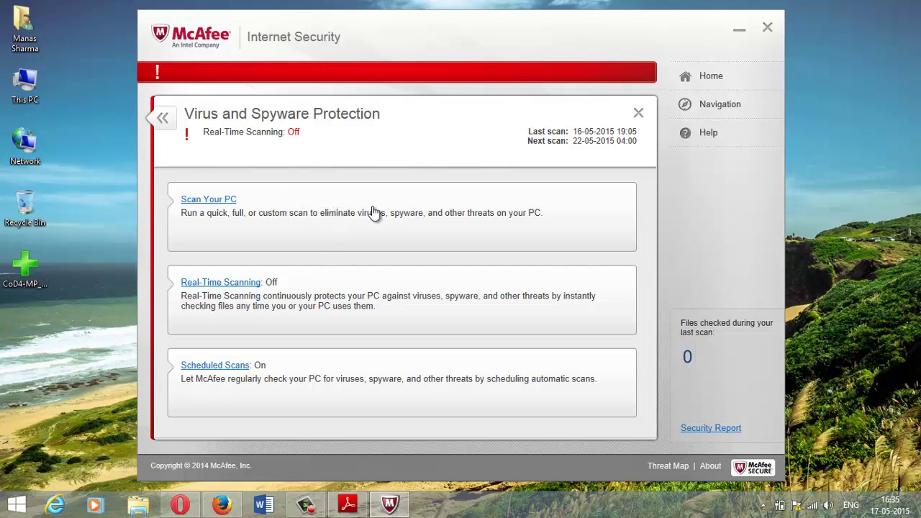
{"action": "left_click", "coordinate": [245, 284]}
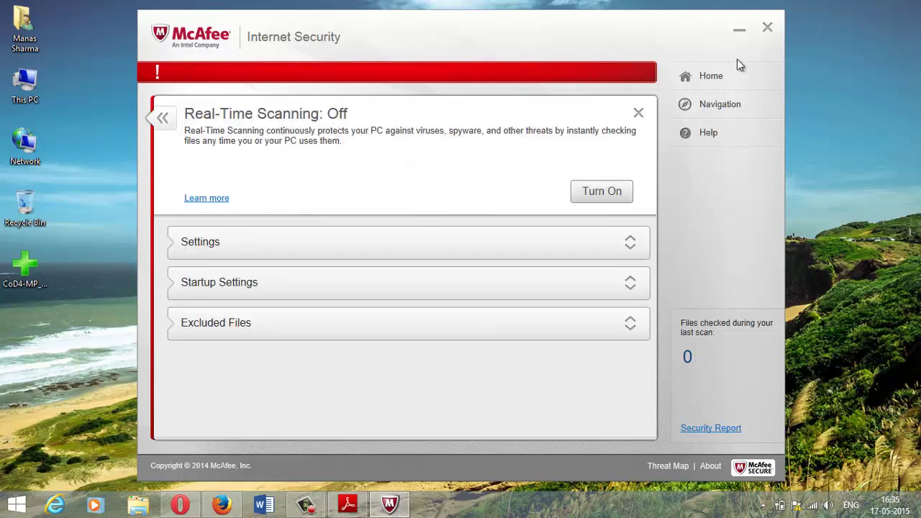
{"action": "left_click", "coordinate": [767, 28]}
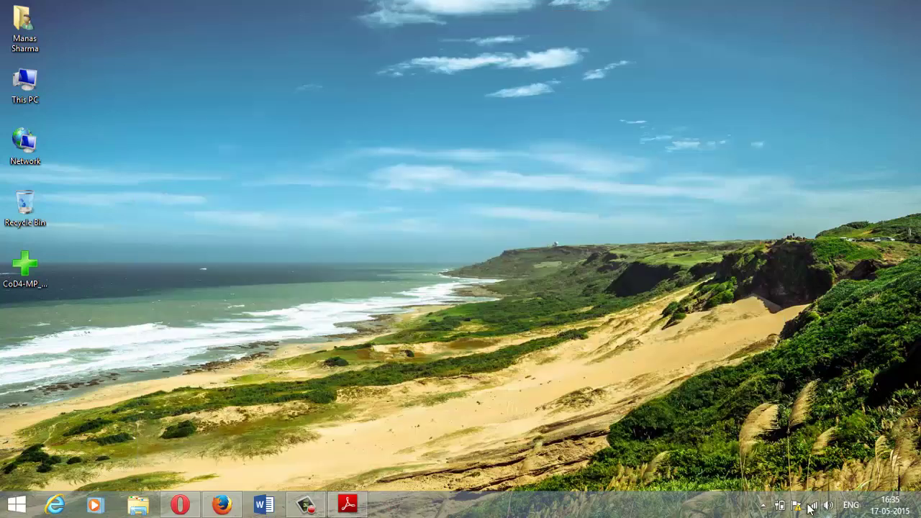
Exit µTorrent and check which other programs remain in the notification area
{"action": "left_click", "coordinate": [763, 505]}
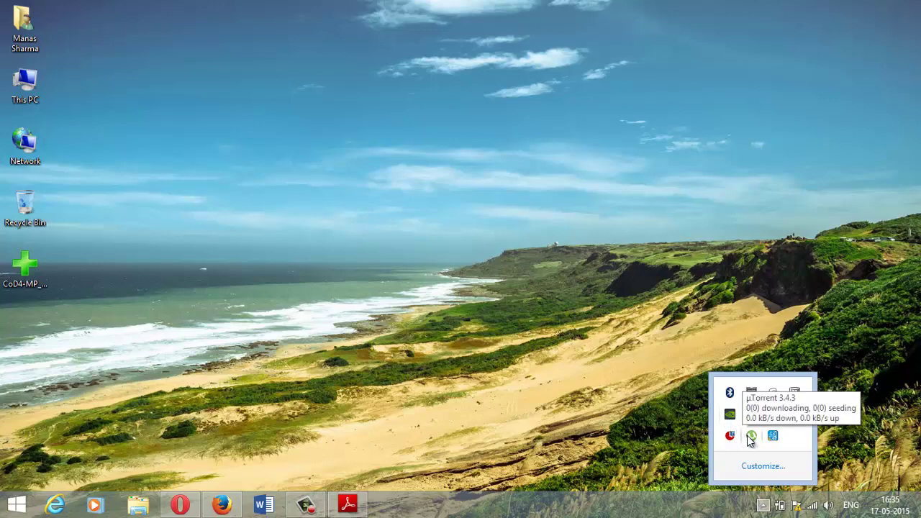
{"action": "right_click", "coordinate": [749, 437]}
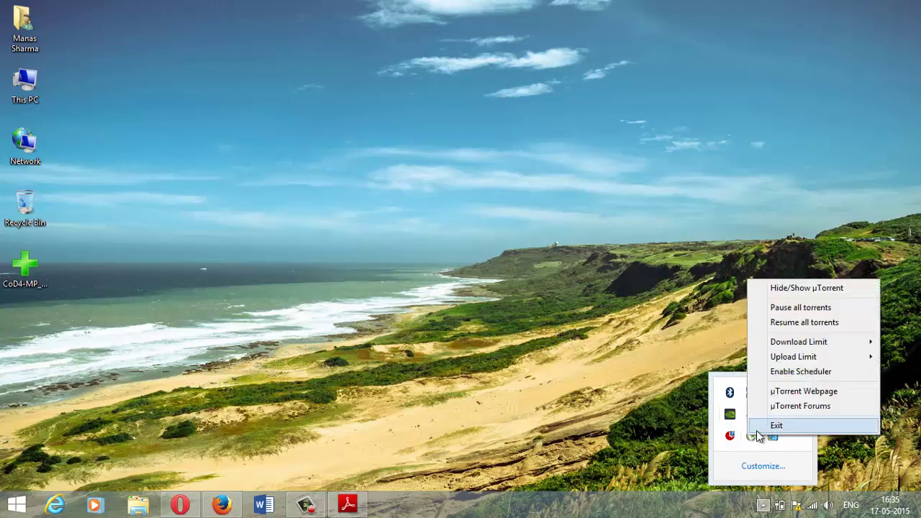
{"action": "left_click", "coordinate": [776, 426]}
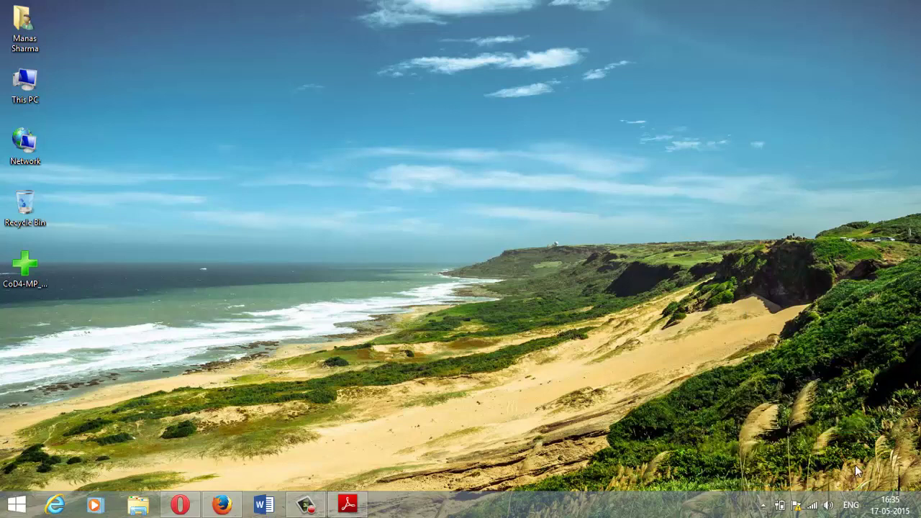
{"action": "left_click_drag", "start_coordinate": [876, 477], "coordinate": [660, 377]}
{"action": "left_click", "coordinate": [764, 505]}
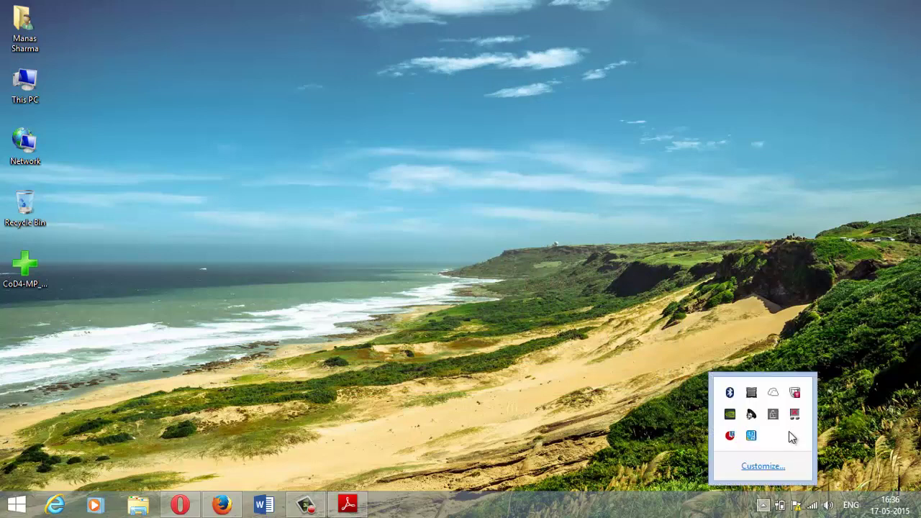
{"action": "left_click", "coordinate": [606, 291]}
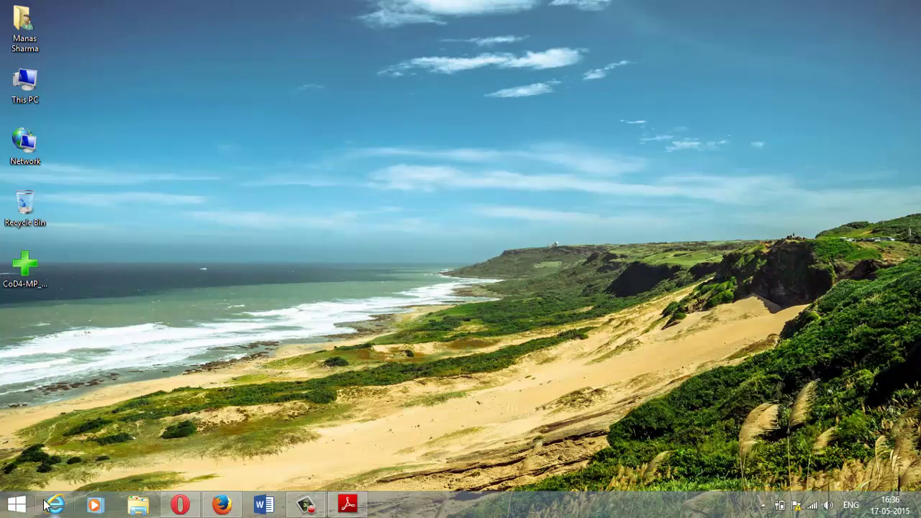
Close the running Opera, Firefox and Adobe PDF reader windows, leaving the YouTube upload page
{"action": "mouse_move", "coordinate": [182, 502]}
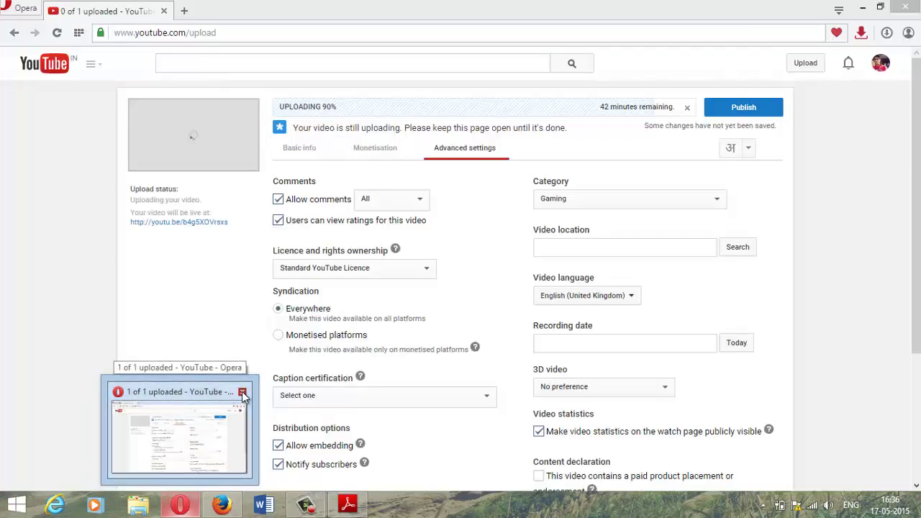
{"action": "left_click", "coordinate": [242, 393]}
{"action": "left_click", "coordinate": [494, 302]}
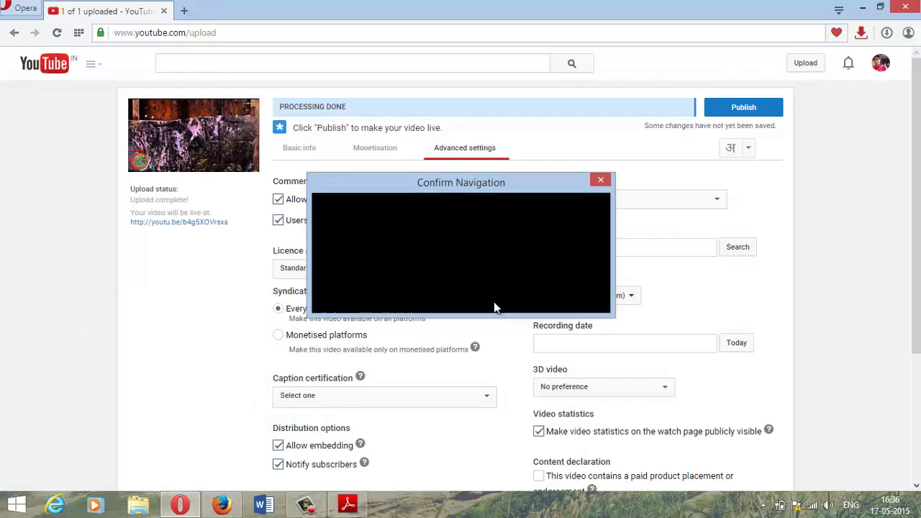
{"action": "left_click", "coordinate": [222, 504]}
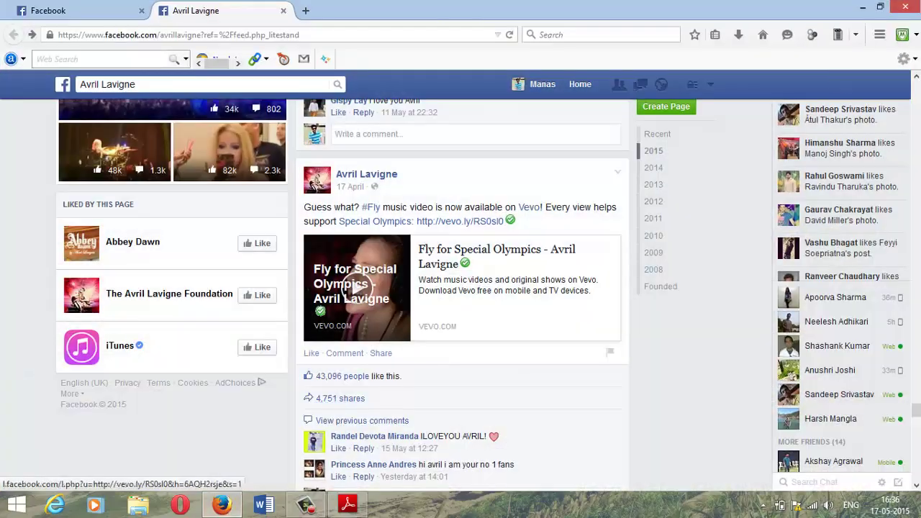
{"action": "left_click", "coordinate": [905, 7]}
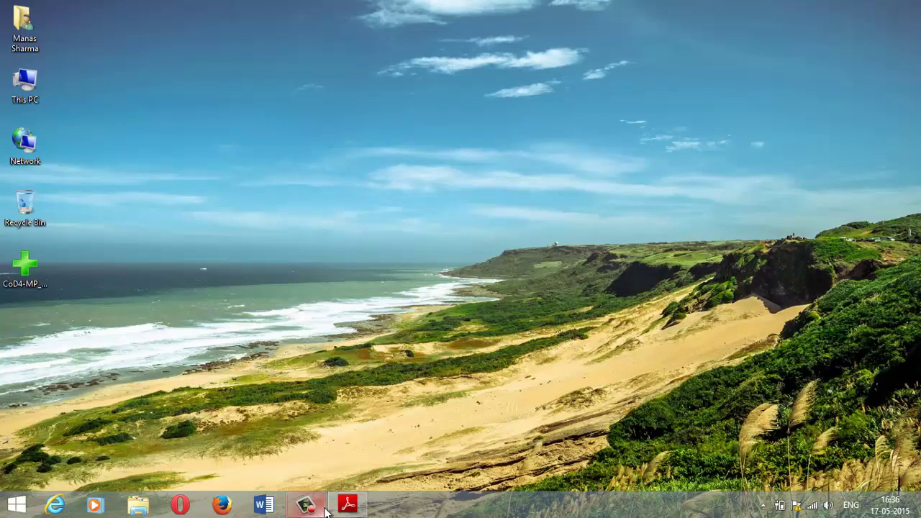
{"action": "mouse_move", "coordinate": [348, 507]}
{"action": "left_click", "coordinate": [411, 392]}
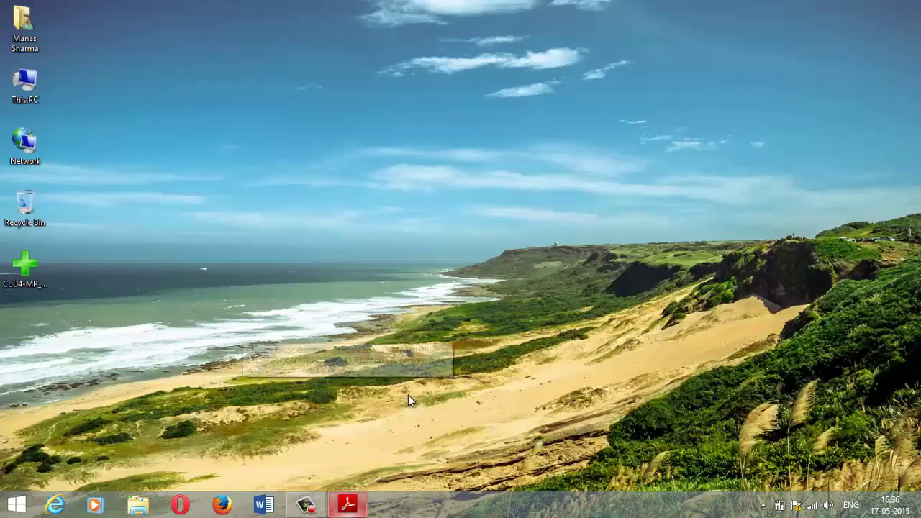
Launch Grand Theft Auto V from the Start screen
{"action": "key", "text": "super"}
{"action": "scroll", "coordinate": [229, 438], "scroll_direction": "down", "scroll_amount": 10}
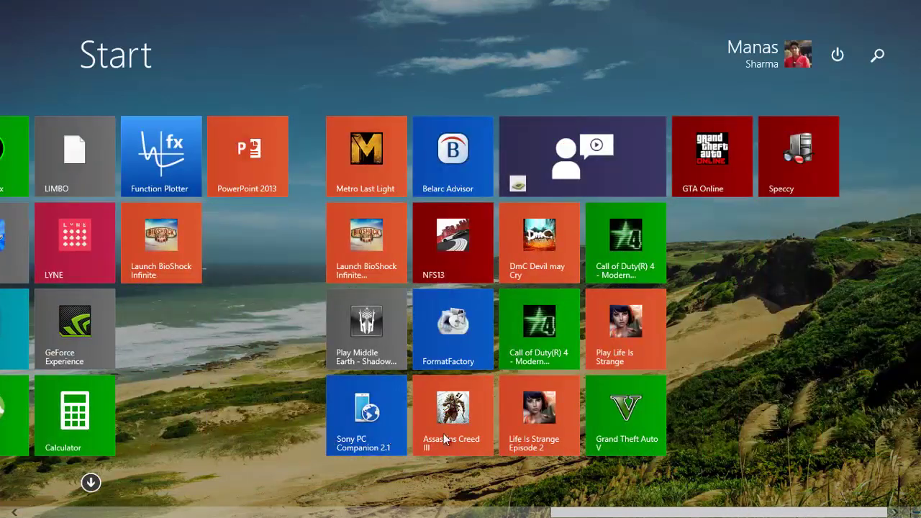
{"action": "left_click", "coordinate": [592, 431]}
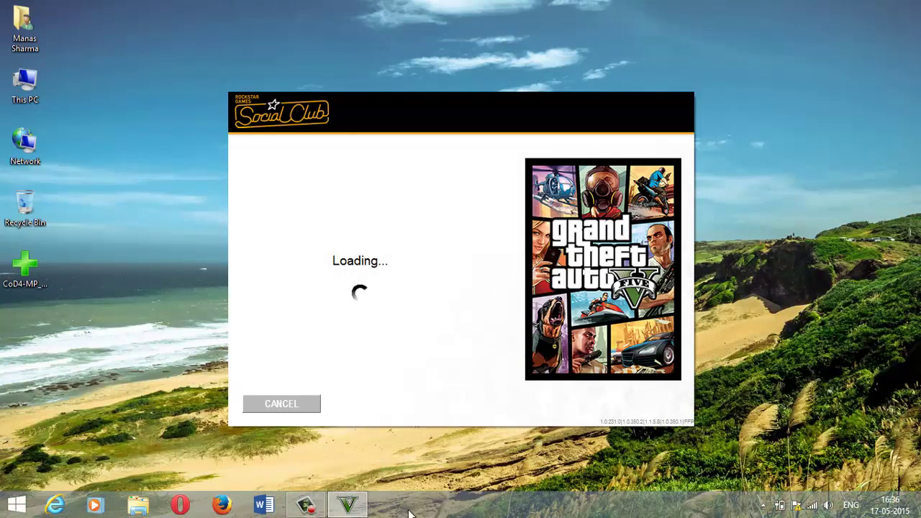
{"action": "mouse_move", "coordinate": [360, 511]}
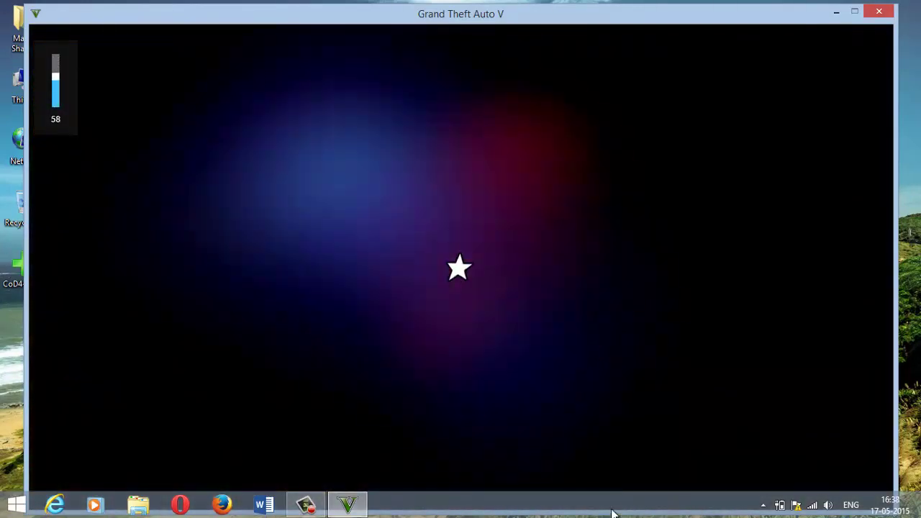
Open Task Manager and locate the Grand Theft Auto V process GTA5.exe in the process details
{"action": "right_click", "coordinate": [612, 501]}
{"action": "left_click", "coordinate": [627, 456]}
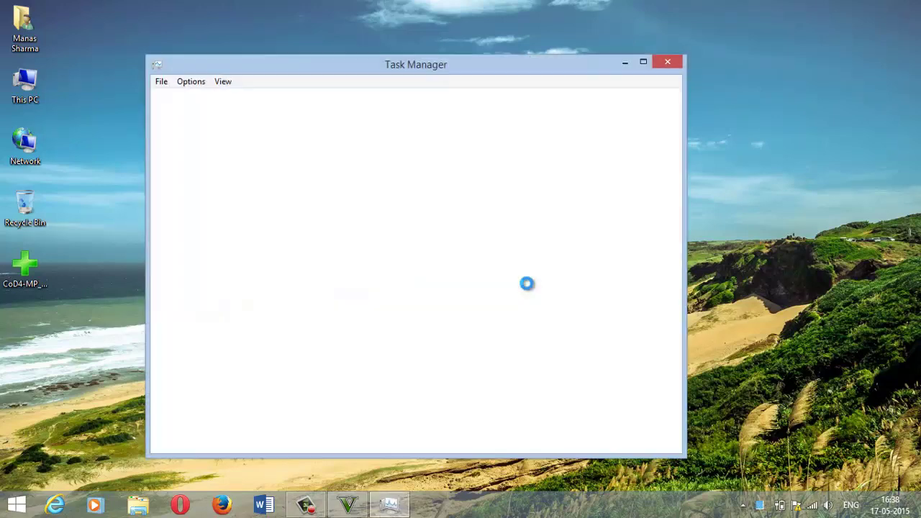
{"action": "right_click", "coordinate": [205, 286]}
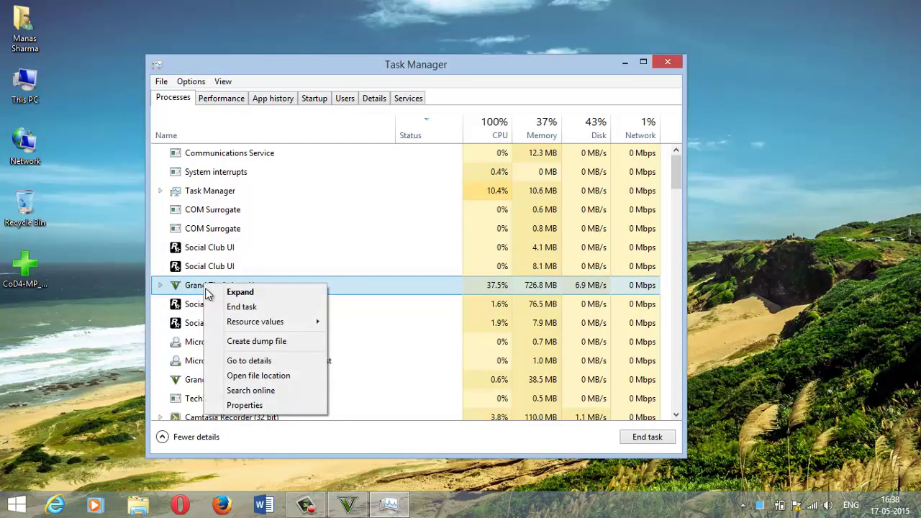
{"action": "left_click", "coordinate": [253, 360]}
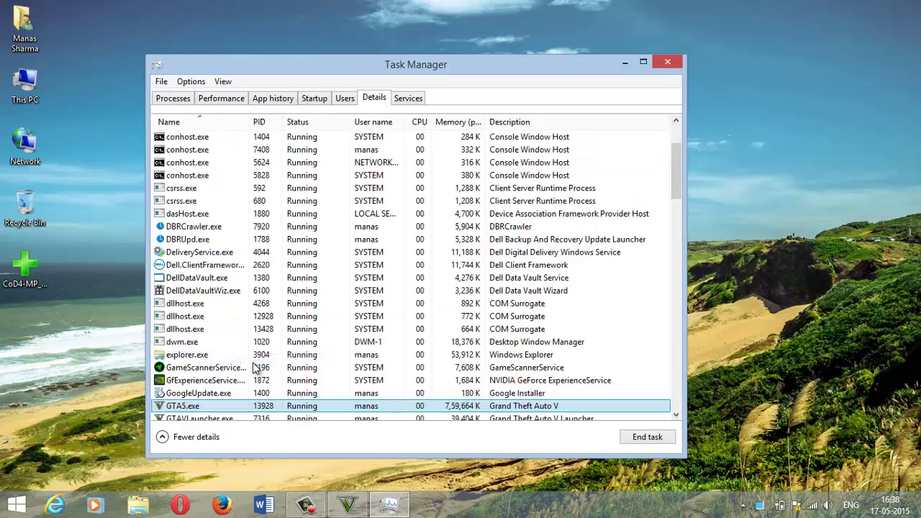
{"action": "right_click", "coordinate": [202, 407]}
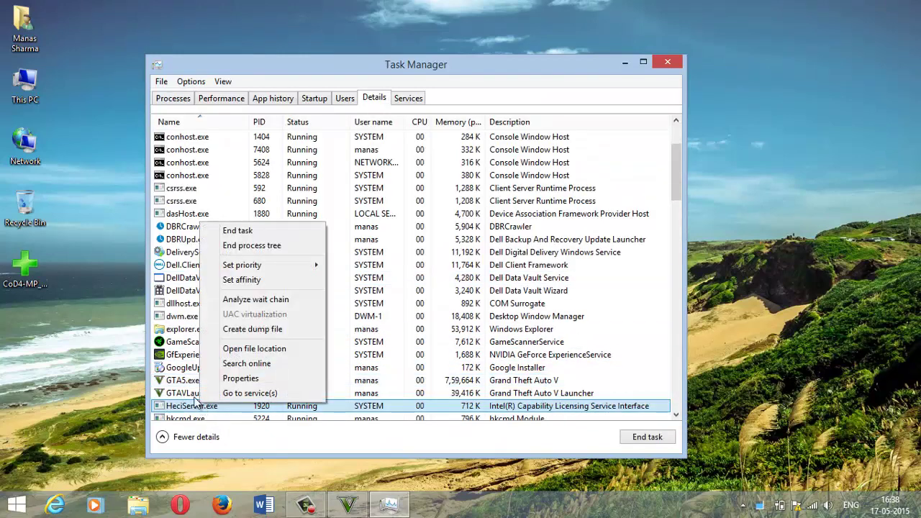
{"action": "left_click", "coordinate": [183, 387]}
Exclude CPU 0 from the processor affinity of GTA5.exe and close Task Manager
{"action": "right_click", "coordinate": [183, 380]}
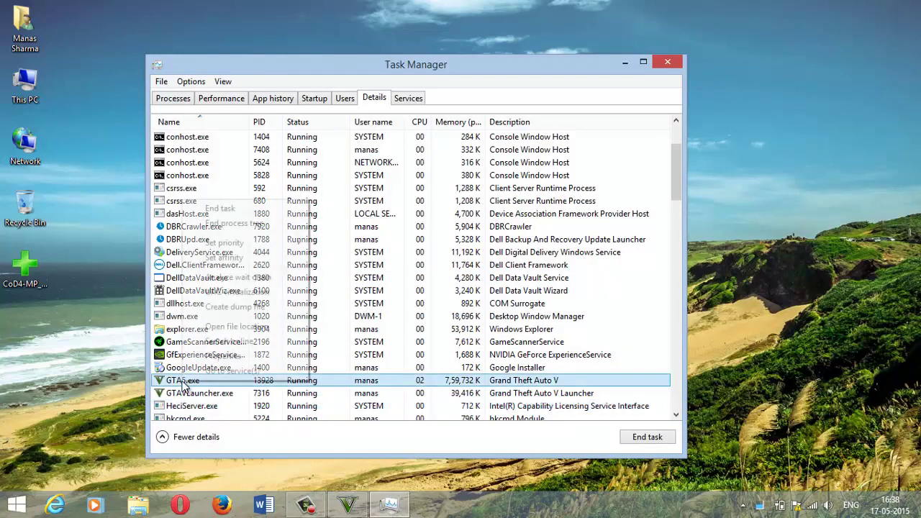
{"action": "left_click", "coordinate": [247, 258]}
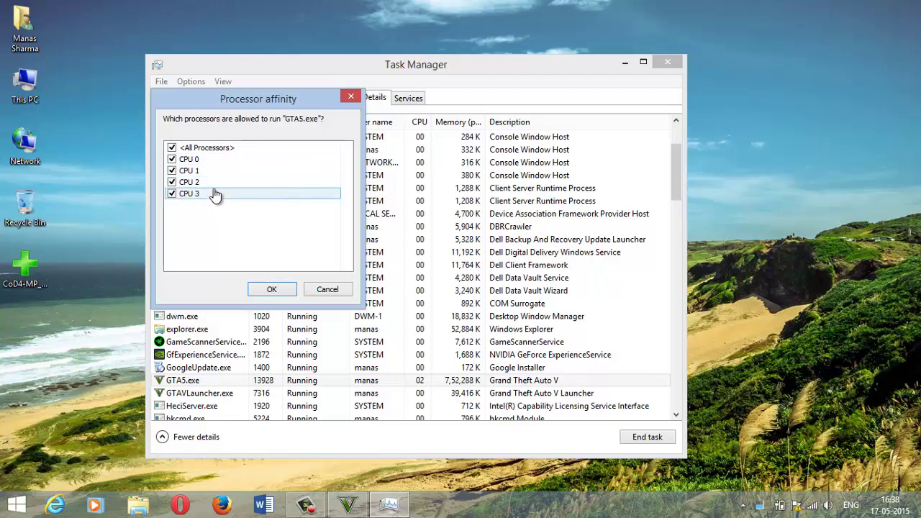
{"action": "left_click", "coordinate": [173, 159]}
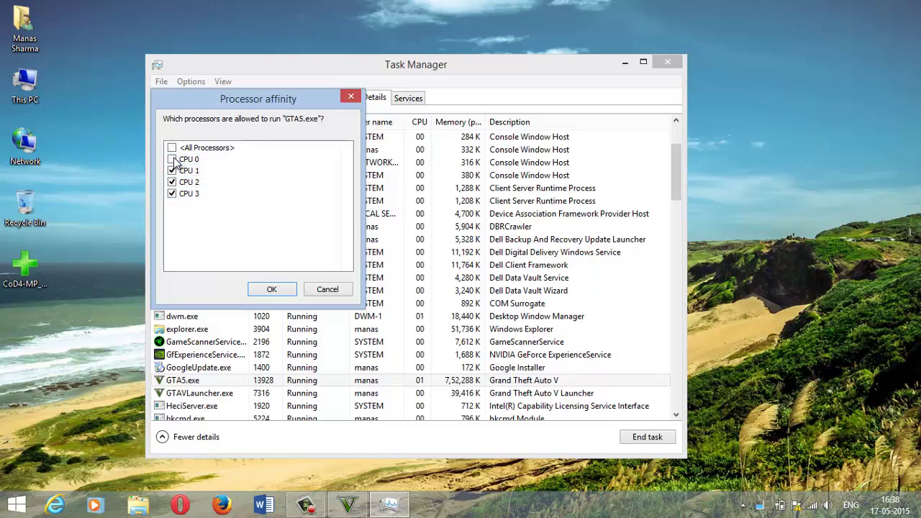
{"action": "left_click", "coordinate": [266, 290]}
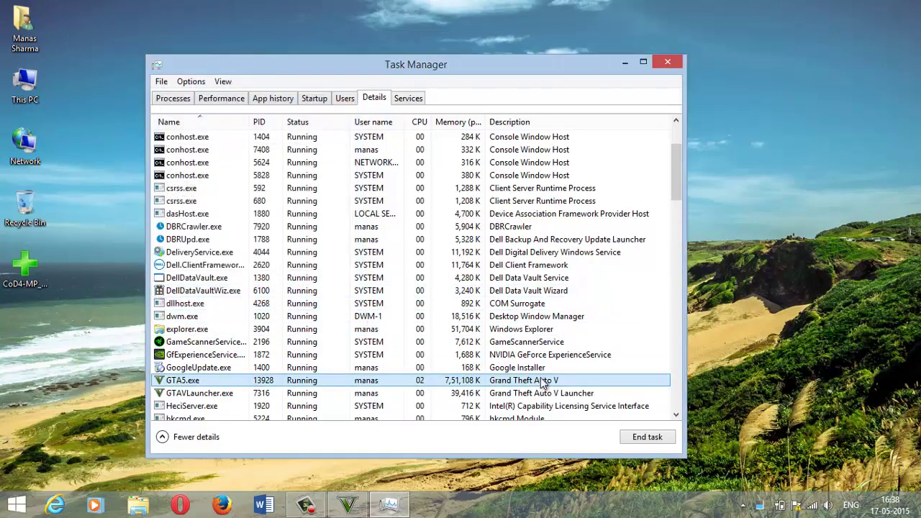
{"action": "left_click", "coordinate": [681, 62]}
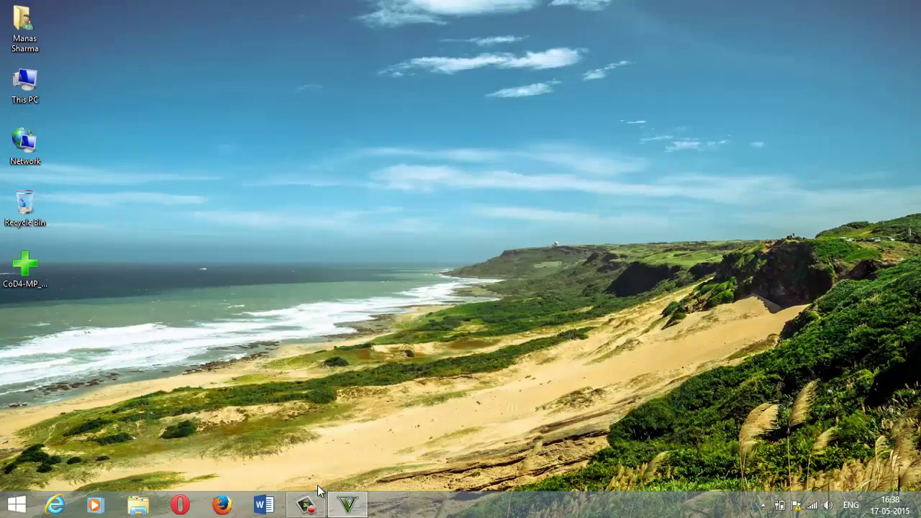
Switch back to the running Grand Theft Auto V game from the desktop
{"action": "left_click", "coordinate": [347, 505]}
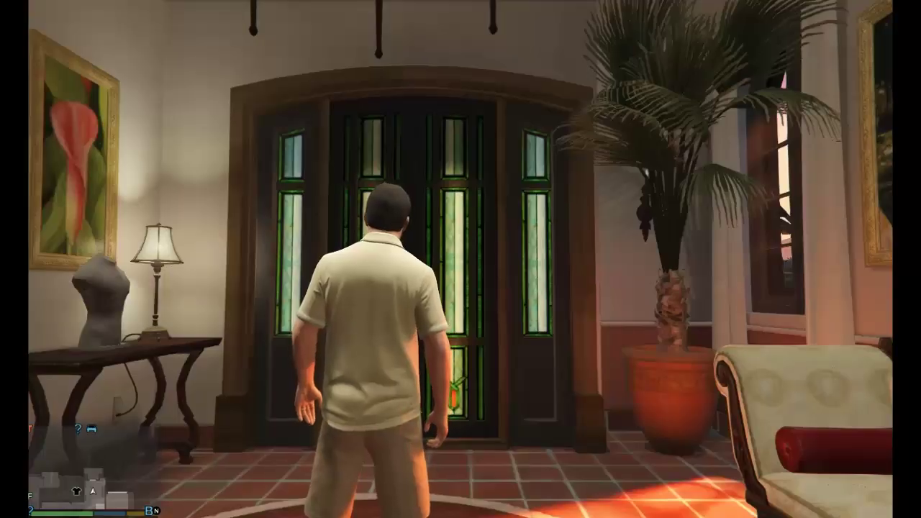
{"action": "key", "text": "w"}
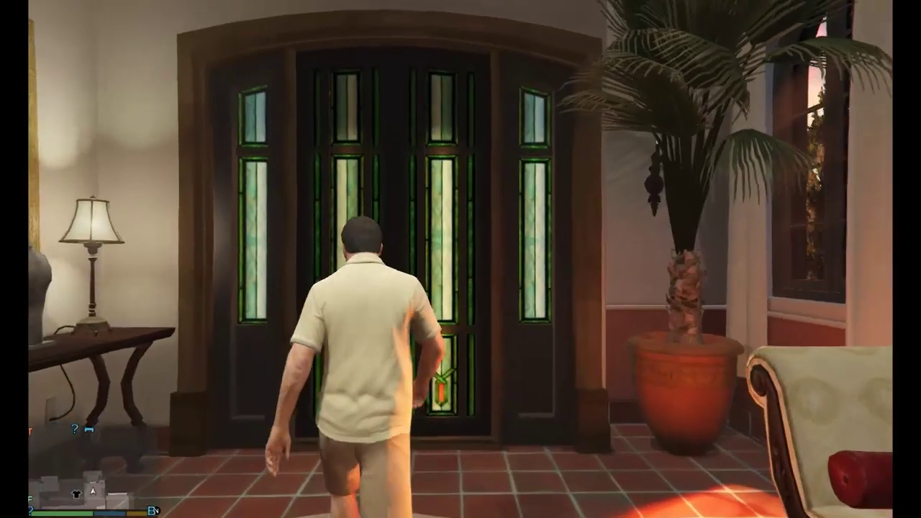
{"action": "key", "text": "w"}
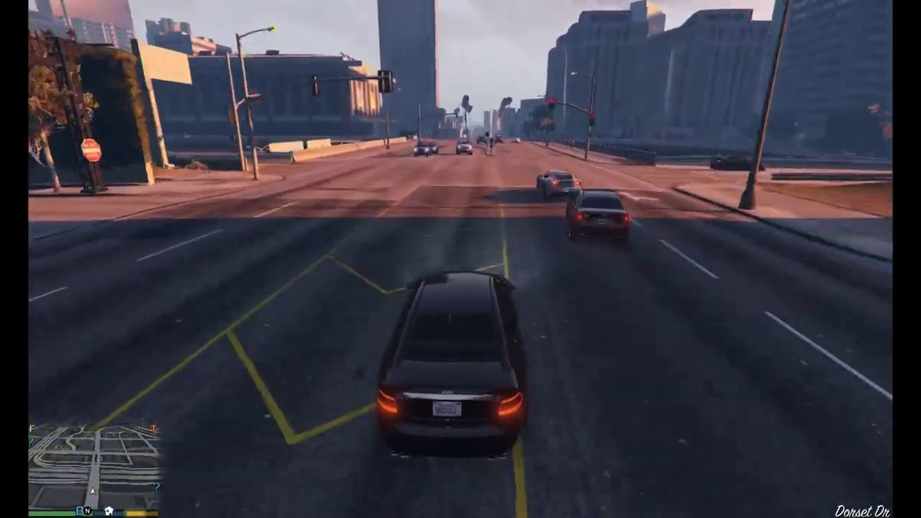
{"action": "key", "text": "w"}
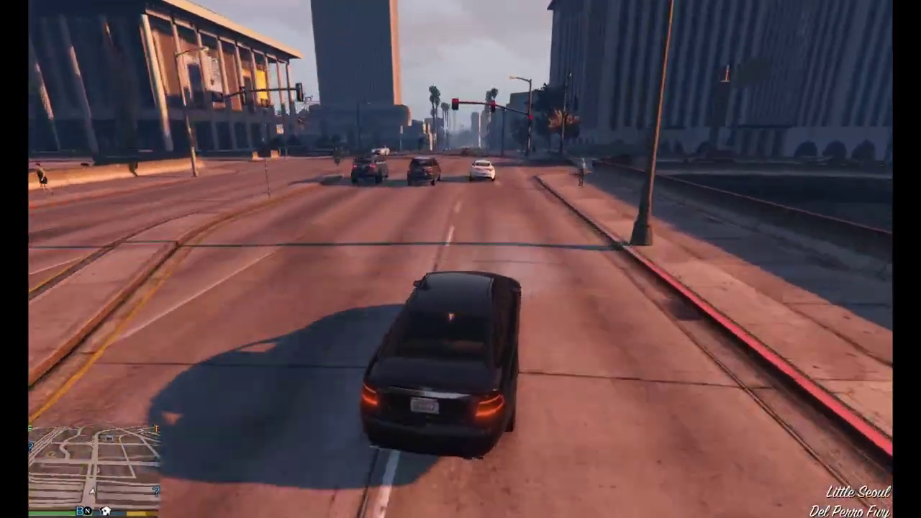
{"action": "key", "text": "a"}
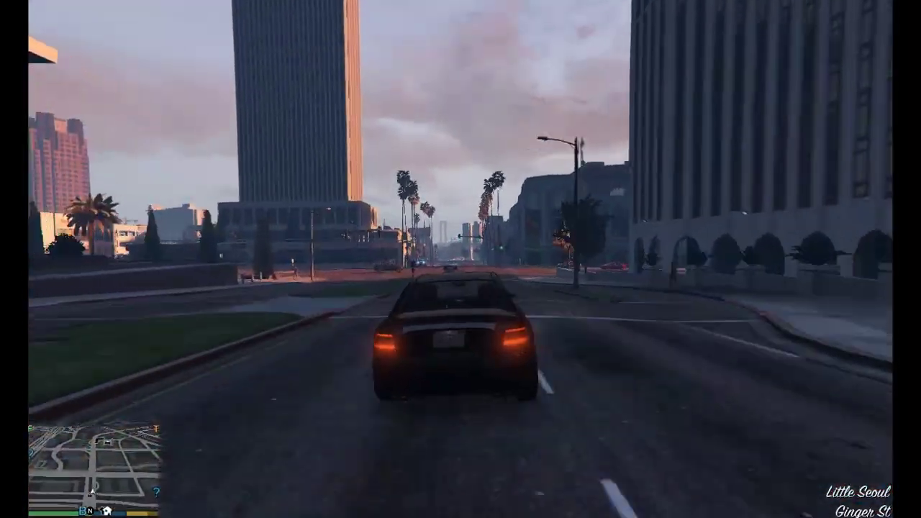
{"action": "key", "text": "d"}
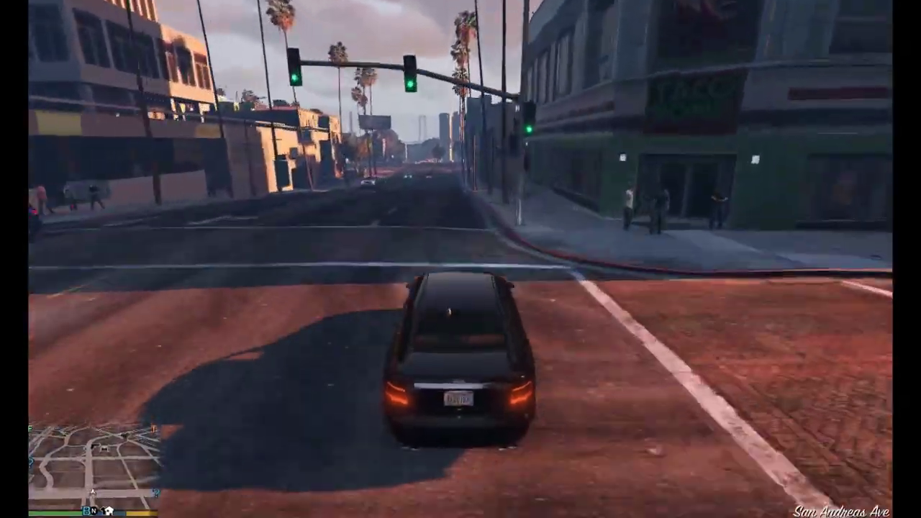
{"action": "key", "text": "w"}
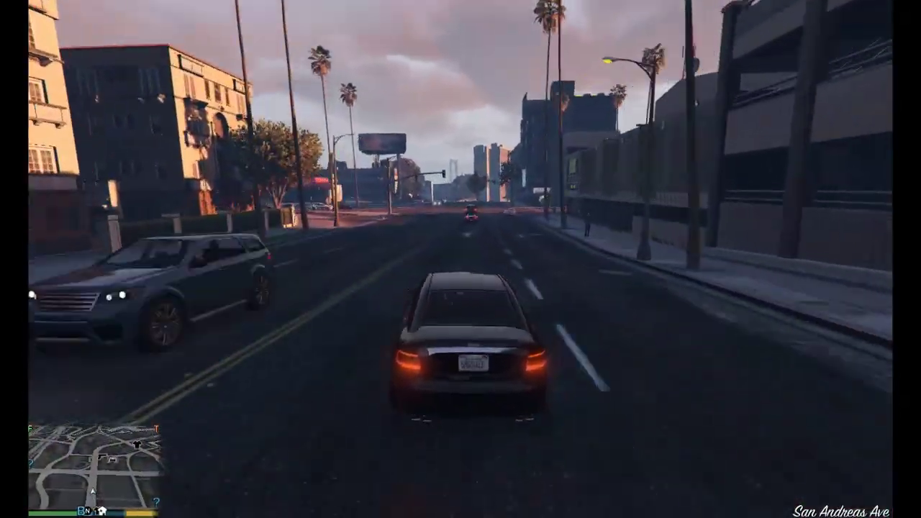
{"action": "key", "text": "a"}
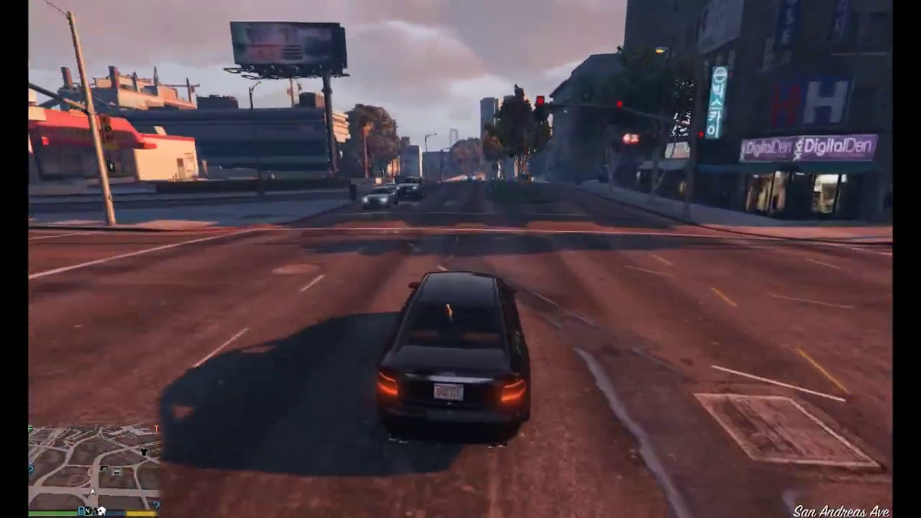
{"action": "key", "text": "w"}
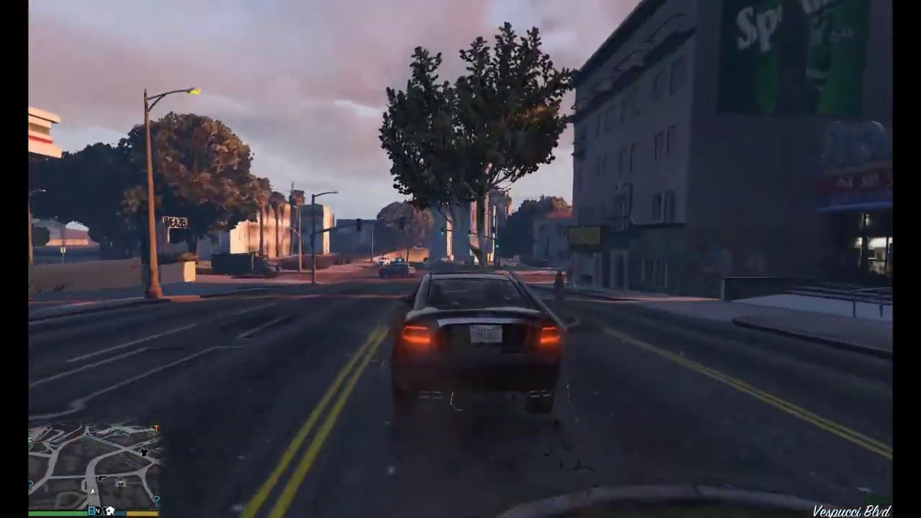
{"action": "key", "text": "d"}
{"action": "key", "text": "w"}
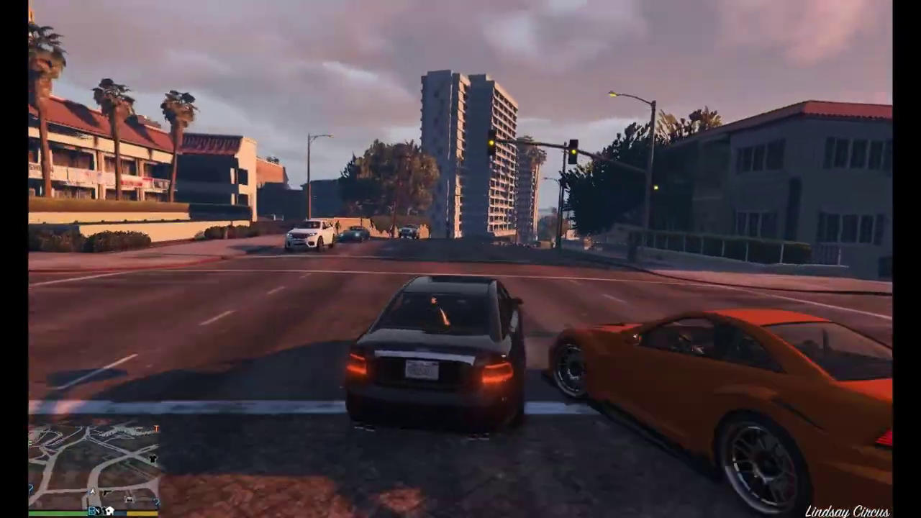
{"action": "key", "text": "w"}
{"action": "key", "text": "w"}
{"action": "key", "text": "d"}
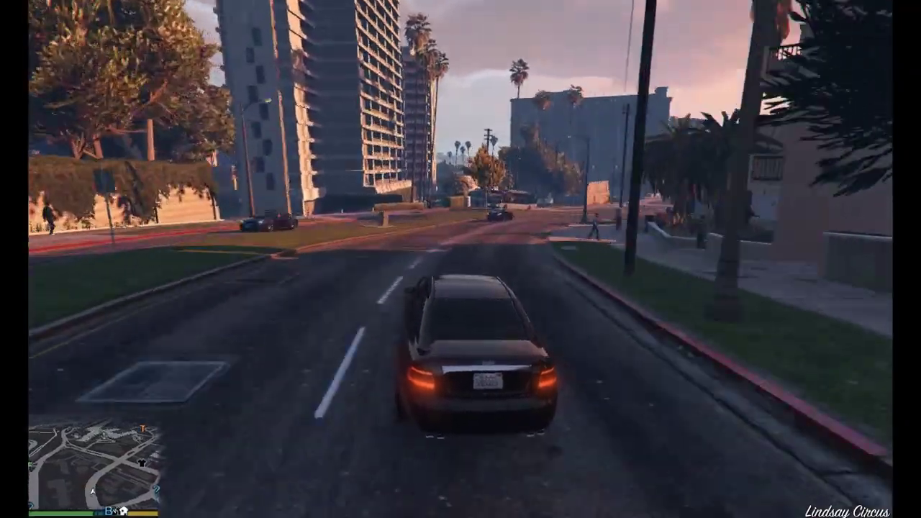
{"action": "key", "text": "w"}
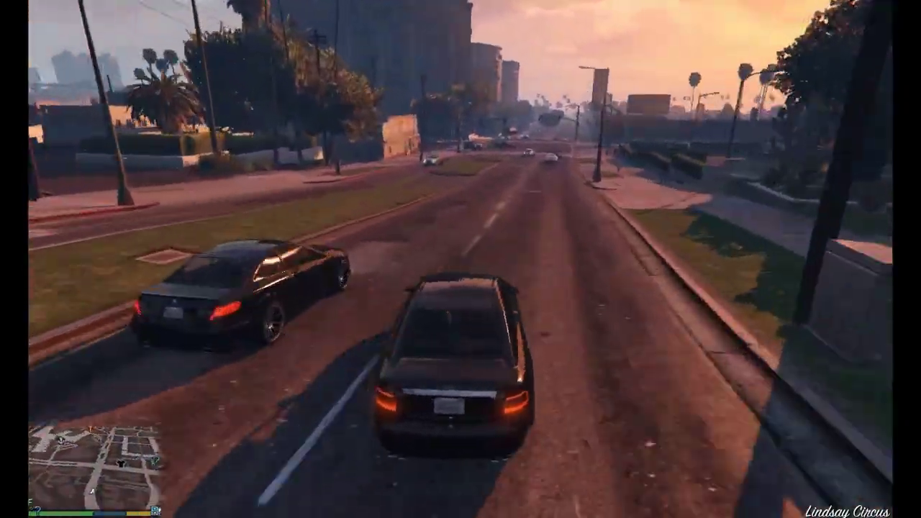